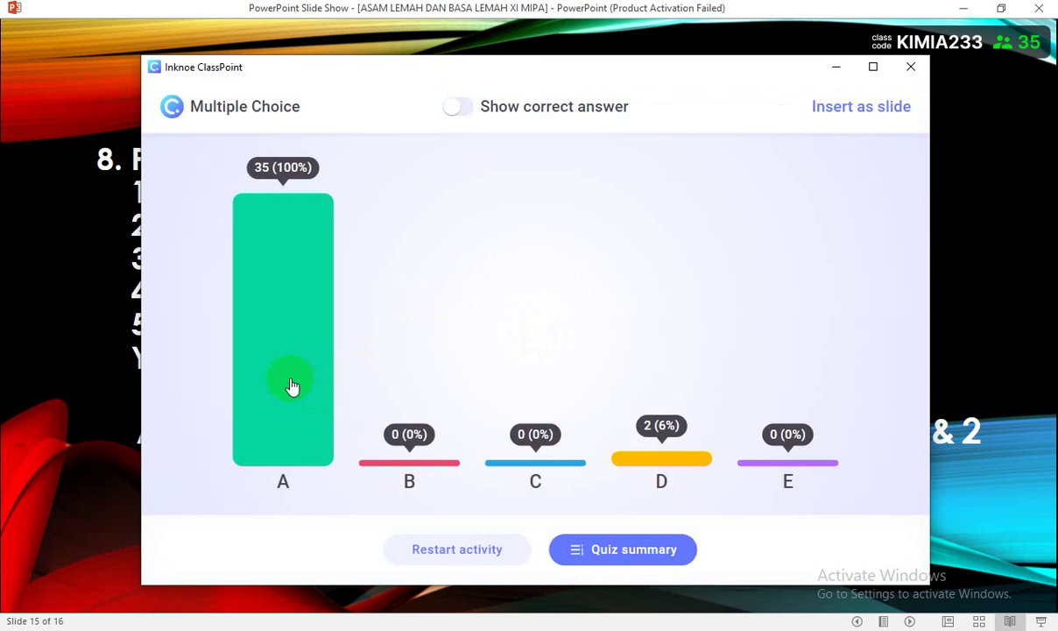
# - Award stars to all participants who chose answer A for question 8 and minimize the results window
pyautogui.click(293, 387)
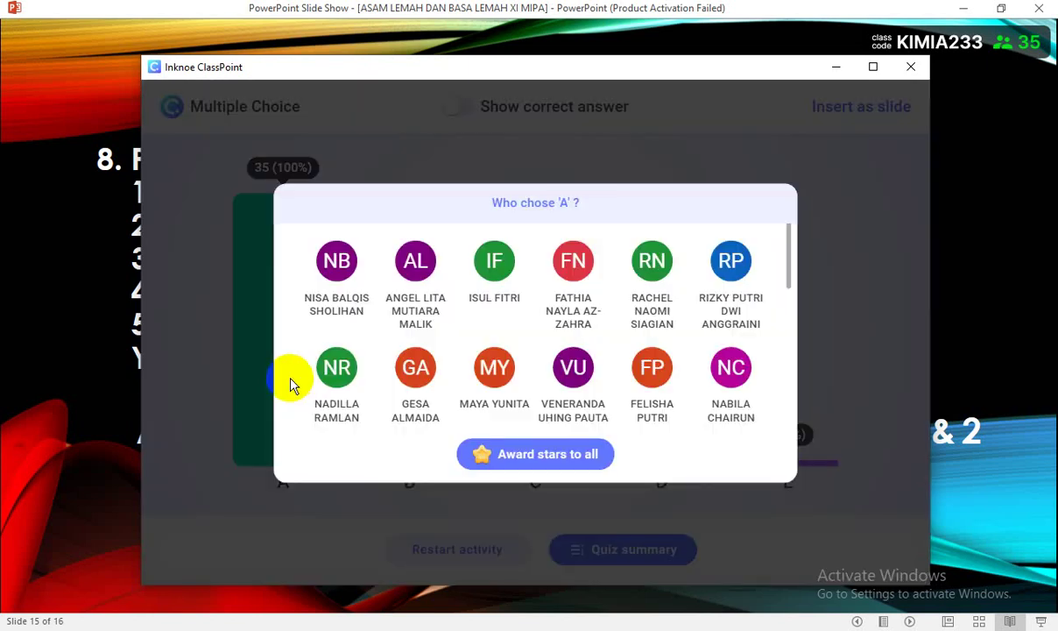
pyautogui.click(559, 455)
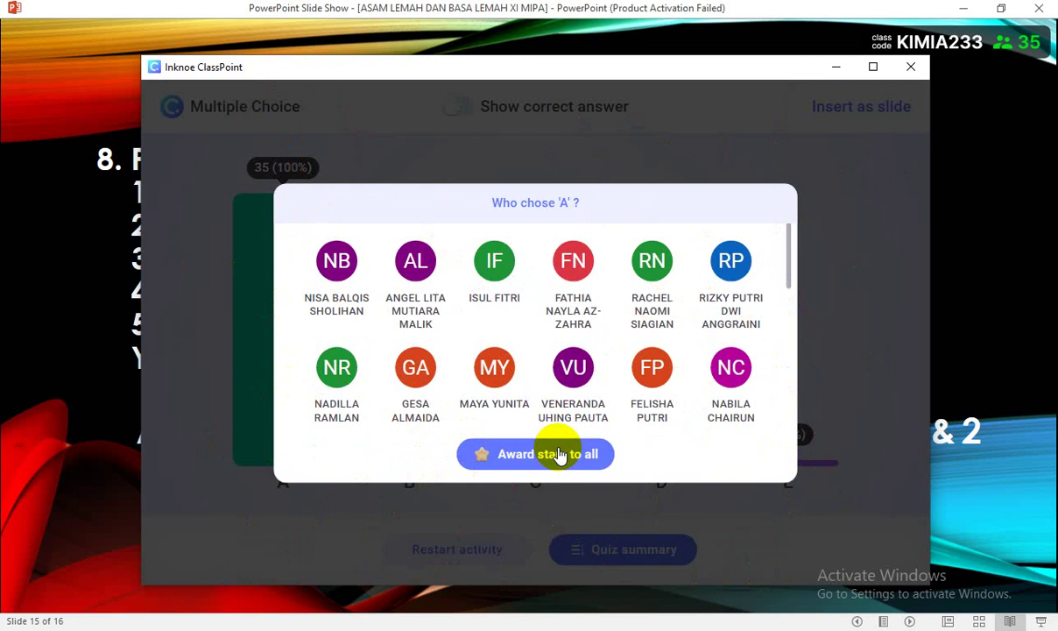
pyautogui.click(863, 265)
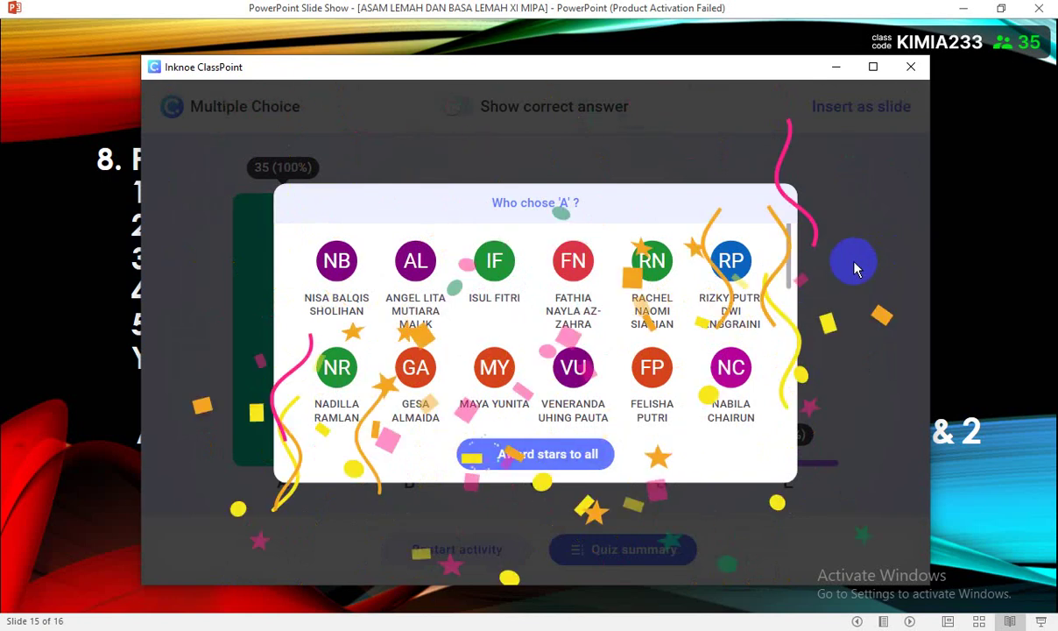
pyautogui.click(835, 67)
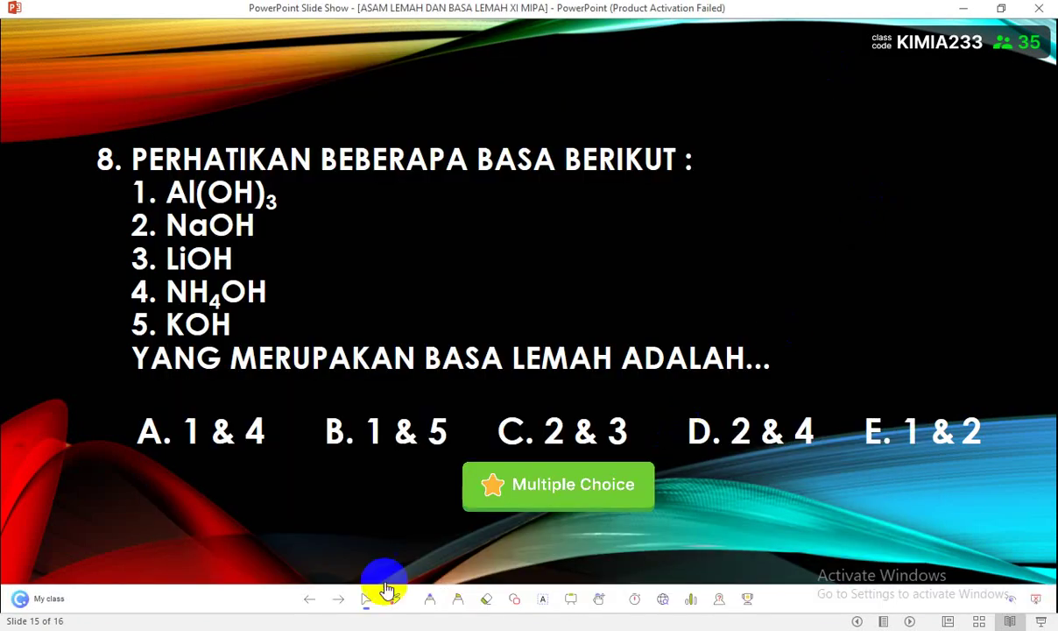
# - Restart the Audio Record activity on slide 16, collect new voice responses and close the submission
pyautogui.click(343, 604)
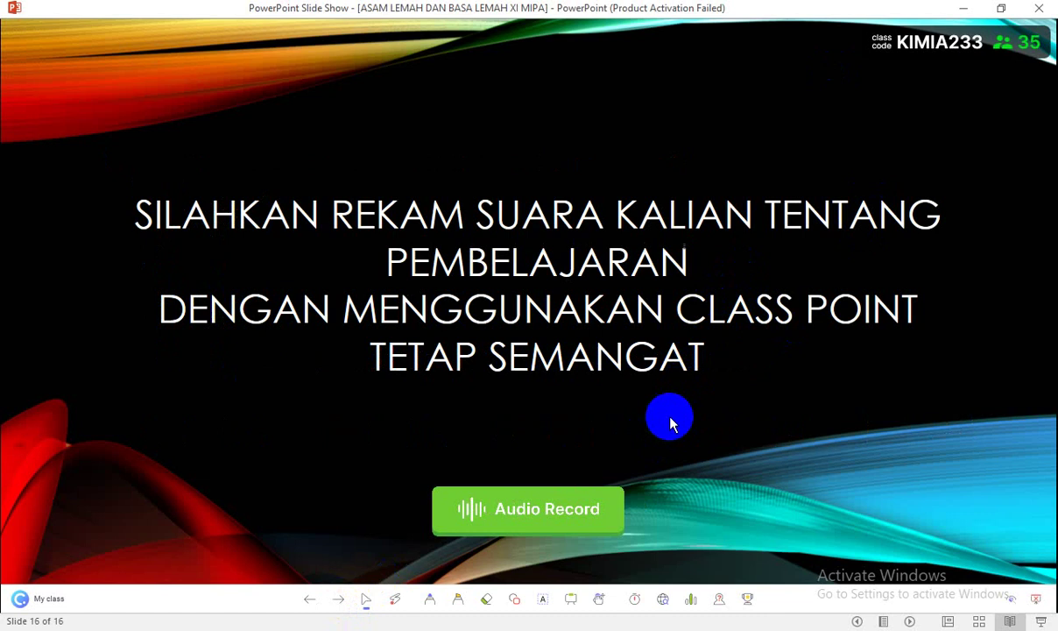
pyautogui.click(584, 511)
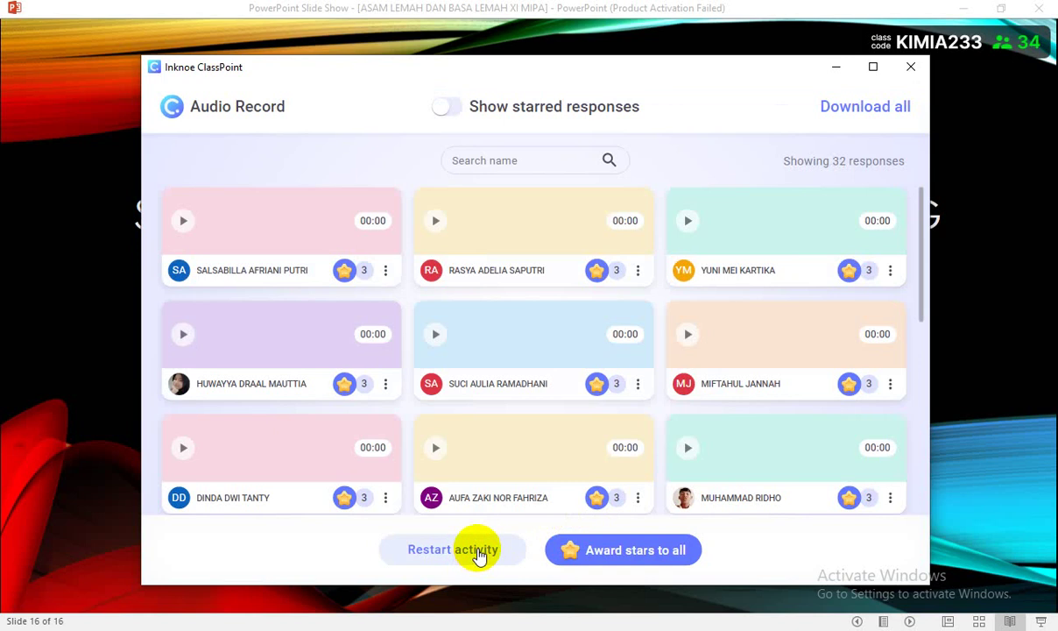
pyautogui.click(479, 552)
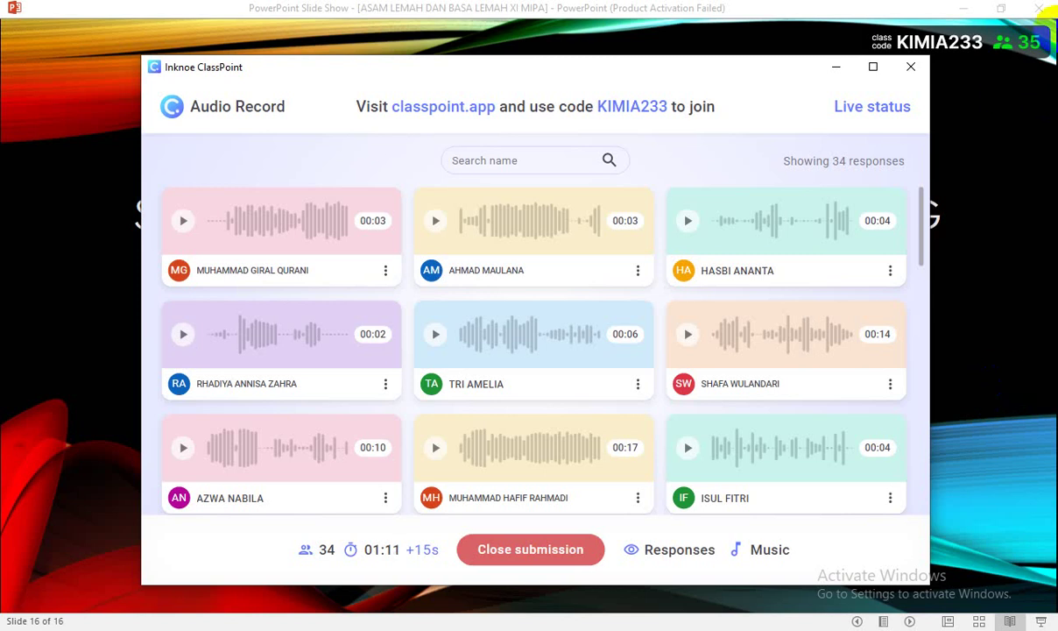
pyautogui.moveTo(848, 196)
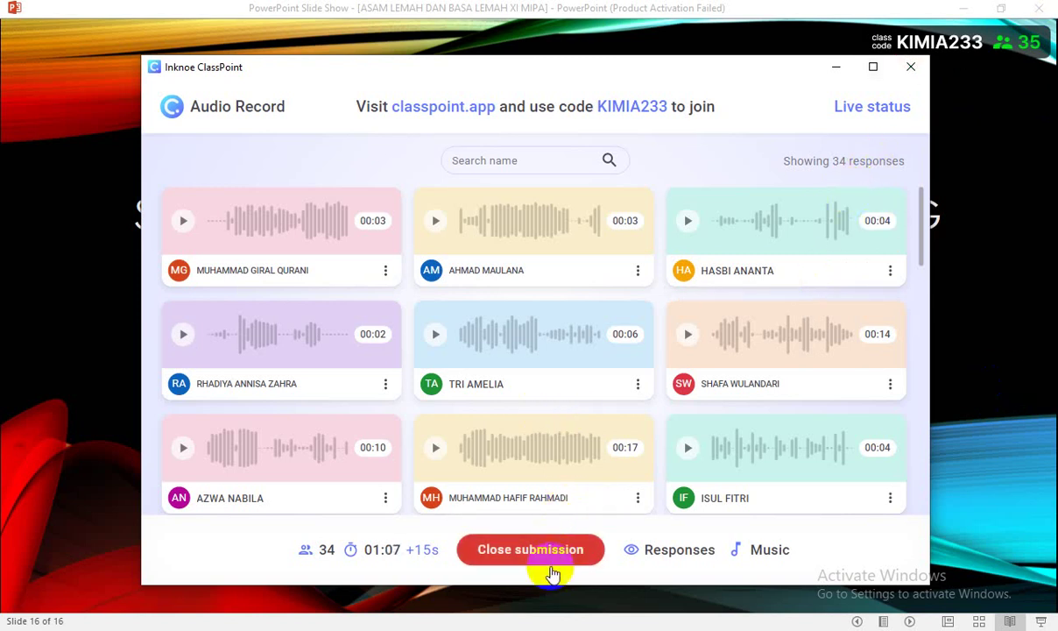
pyautogui.click(529, 549)
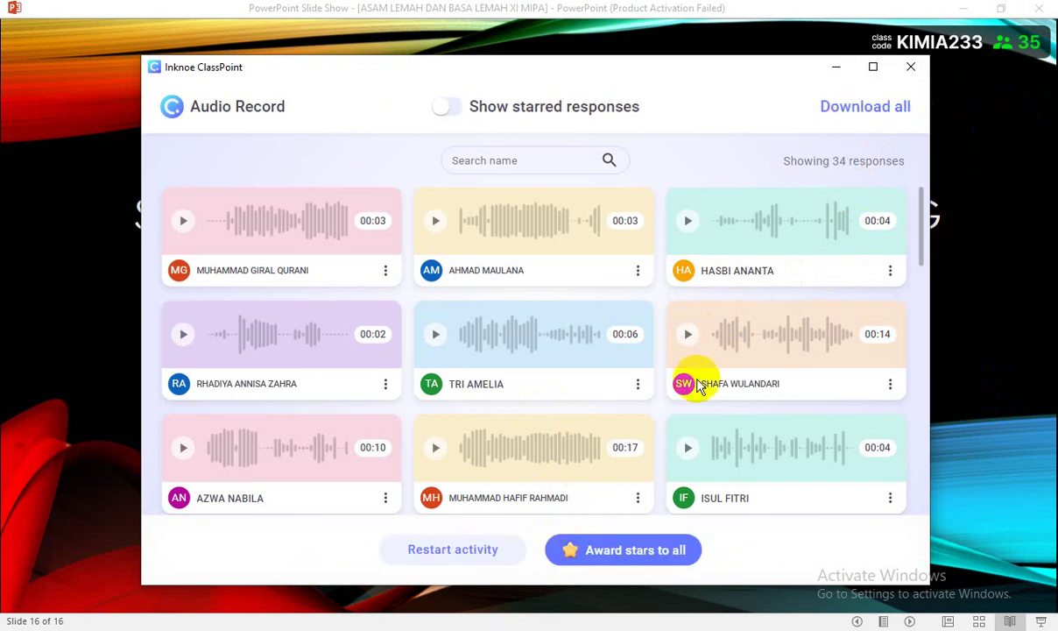
# - Play the submitted audio responses one after another, from the first 3-second recording through the 6-second one
pyautogui.moveTo(212, 237)
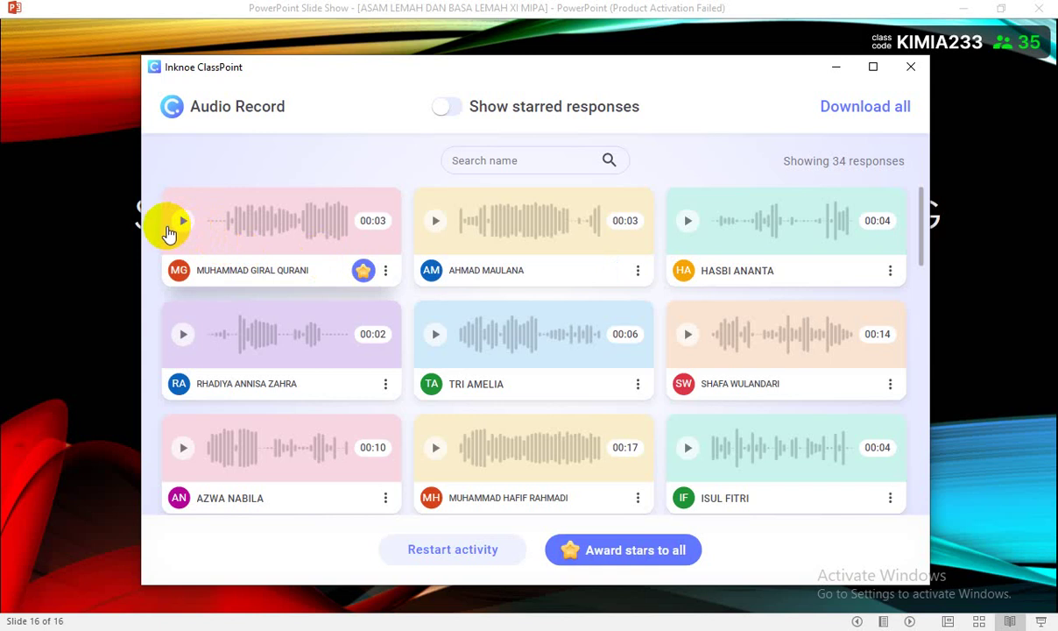
pyautogui.click(184, 223)
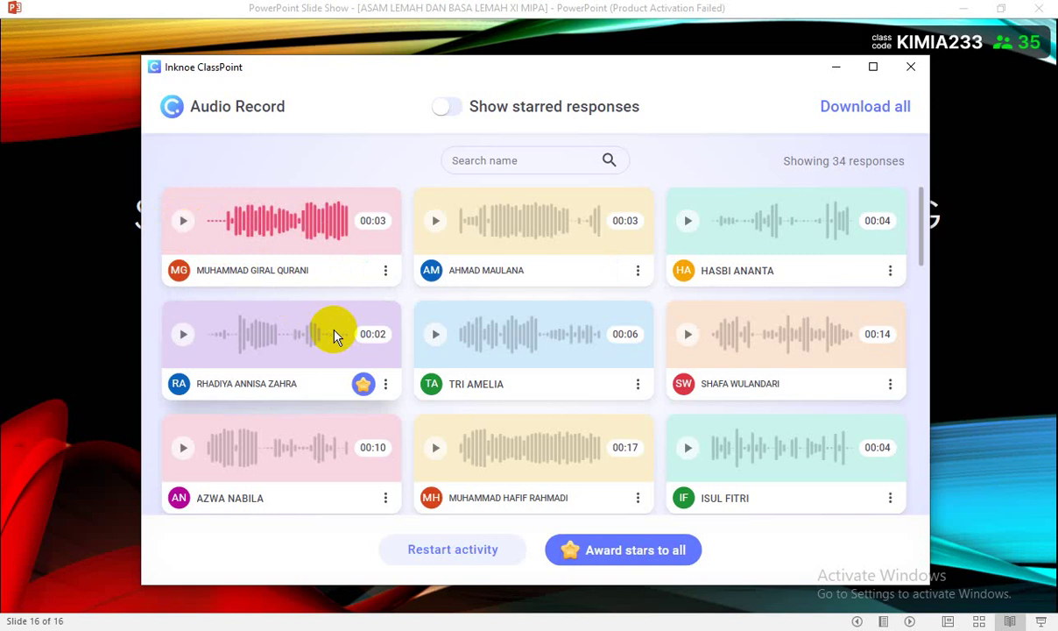
pyautogui.click(185, 222)
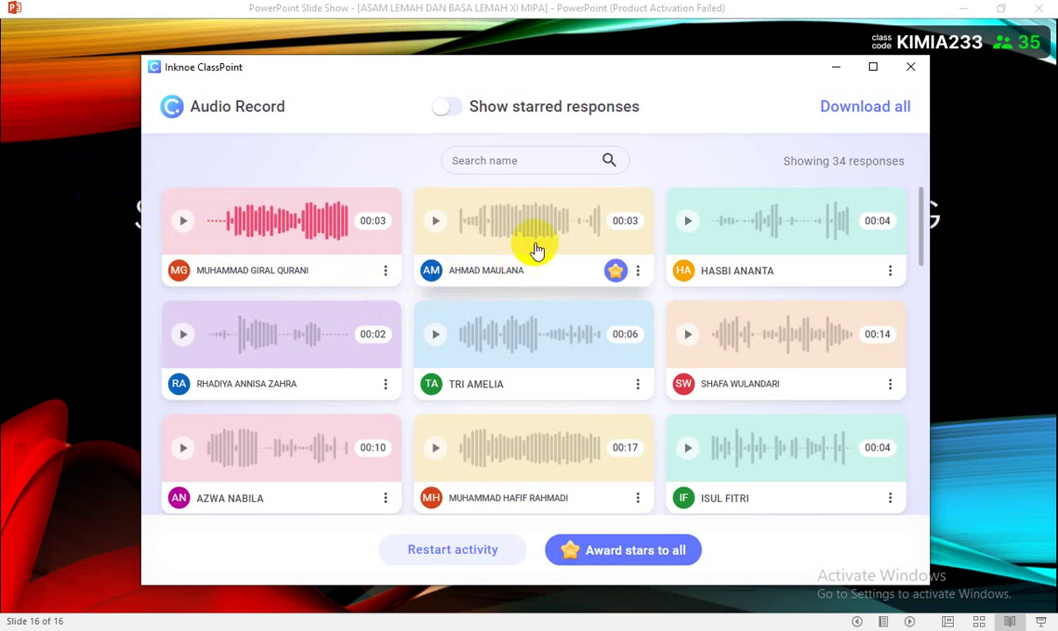
pyautogui.click(433, 226)
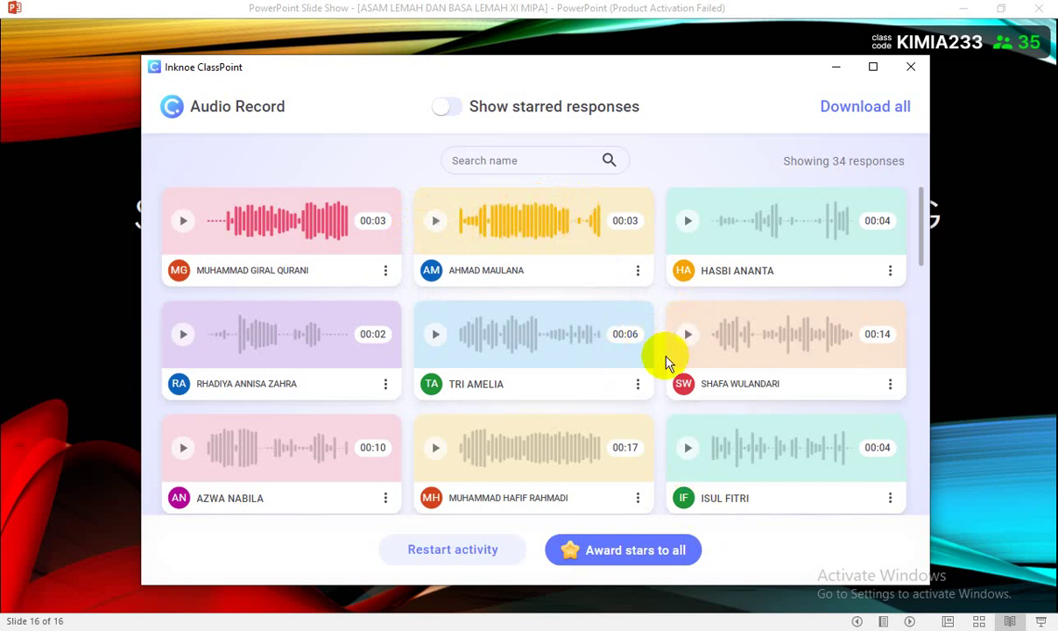
pyautogui.click(689, 225)
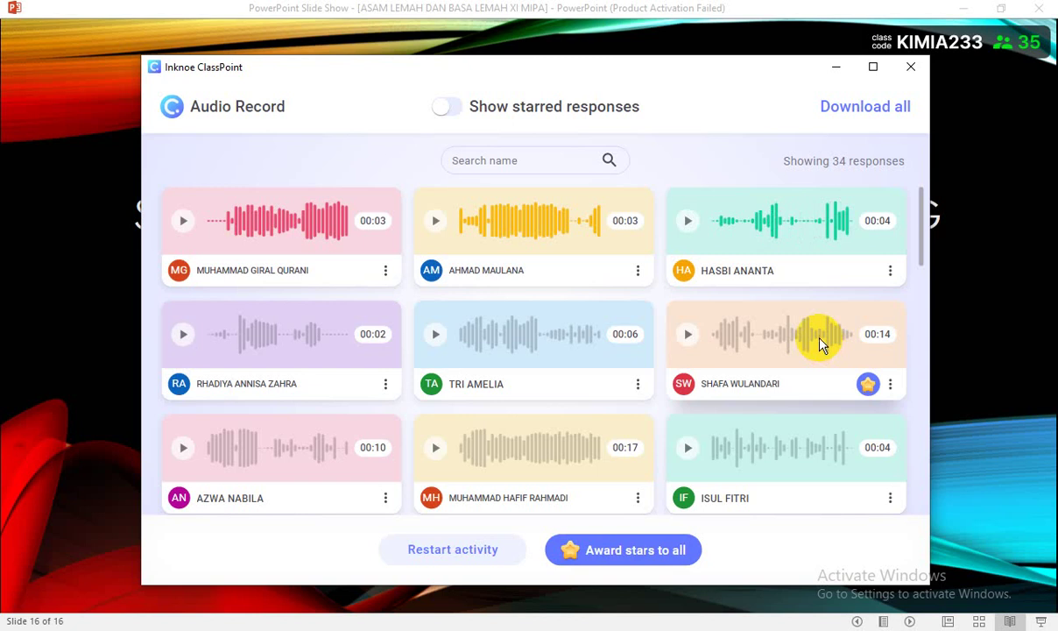
pyautogui.click(183, 338)
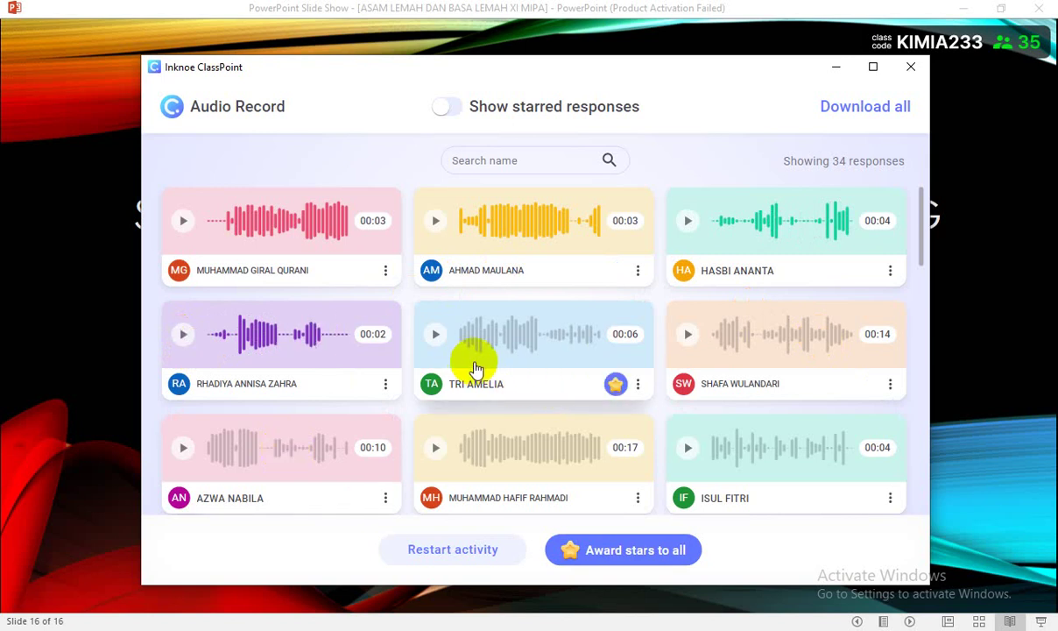
pyautogui.click(437, 336)
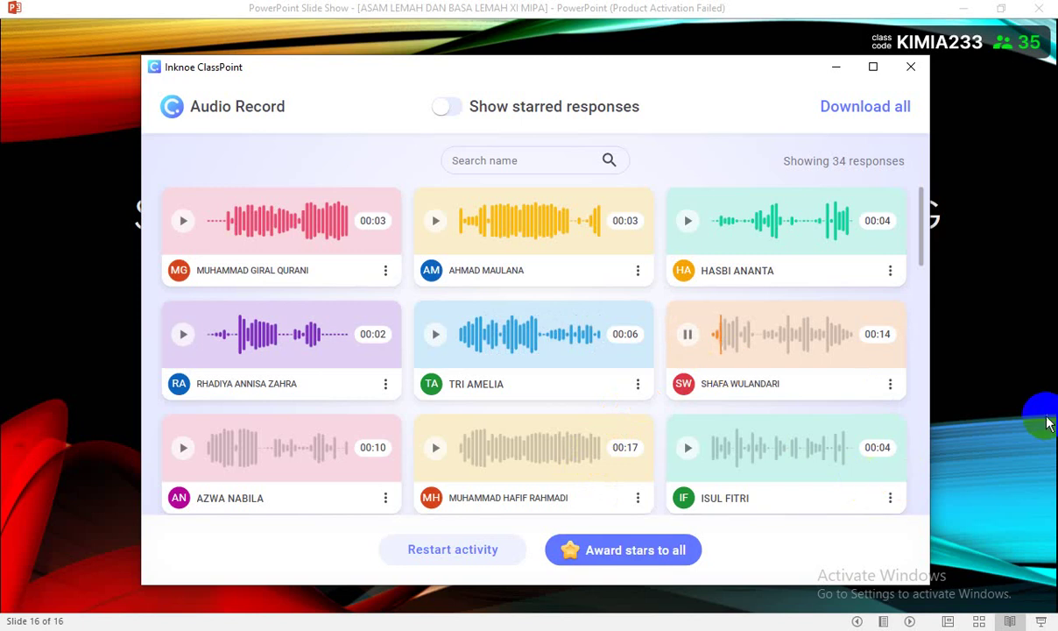
# - Exit the slide show and reopen it in reading view from slide 16 with the Audio Record activity
pyautogui.click(995, 429)
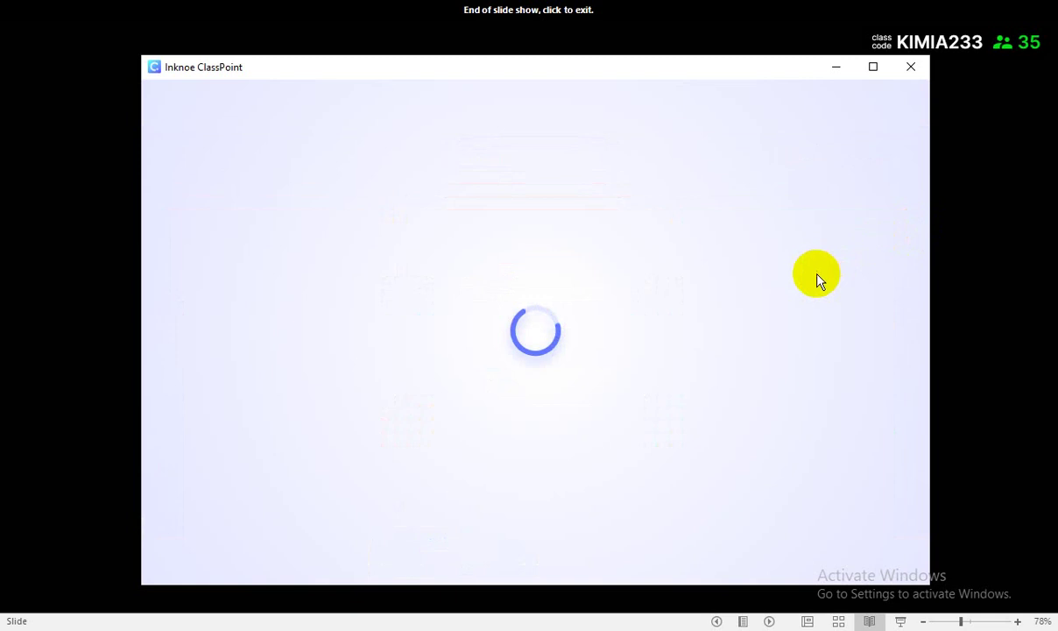
pyautogui.press('Escape')
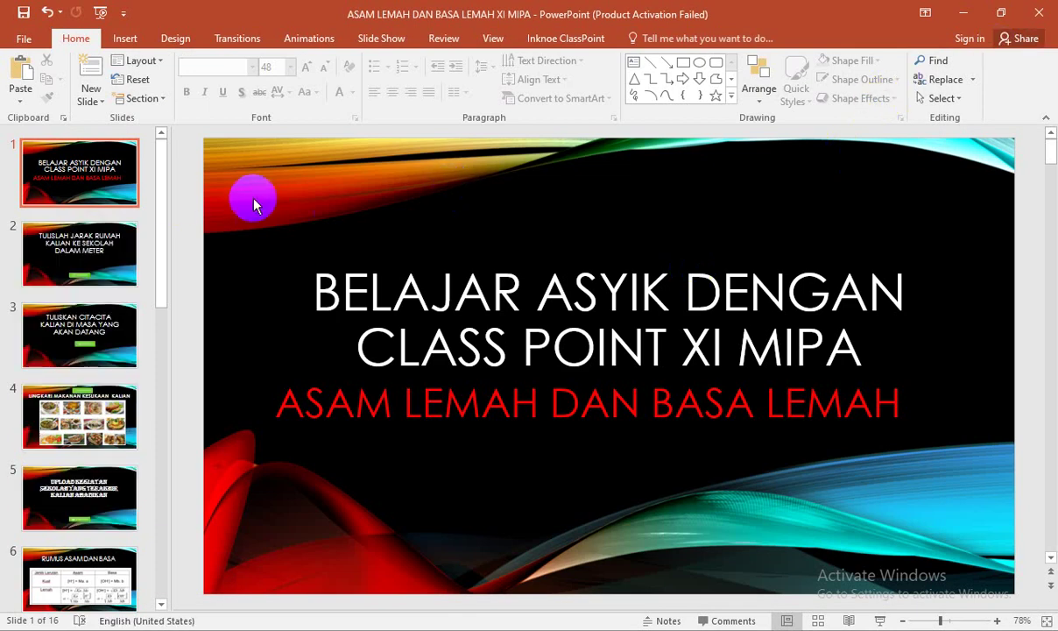
pyautogui.moveTo(156, 203); pyautogui.dragTo(111, 621)
pyautogui.click(97, 550)
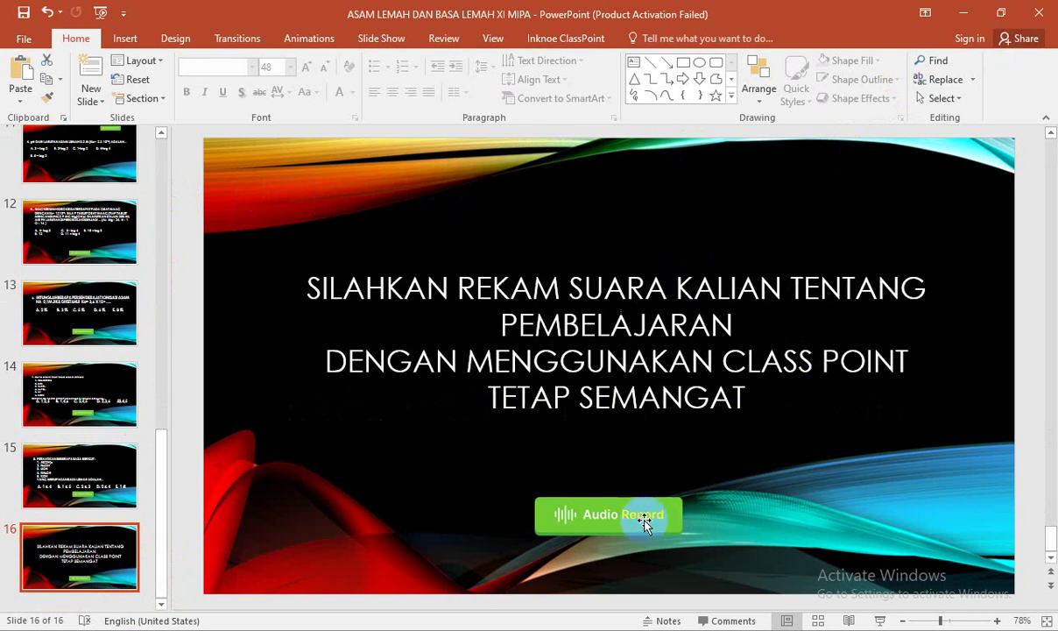
pyautogui.click(648, 521)
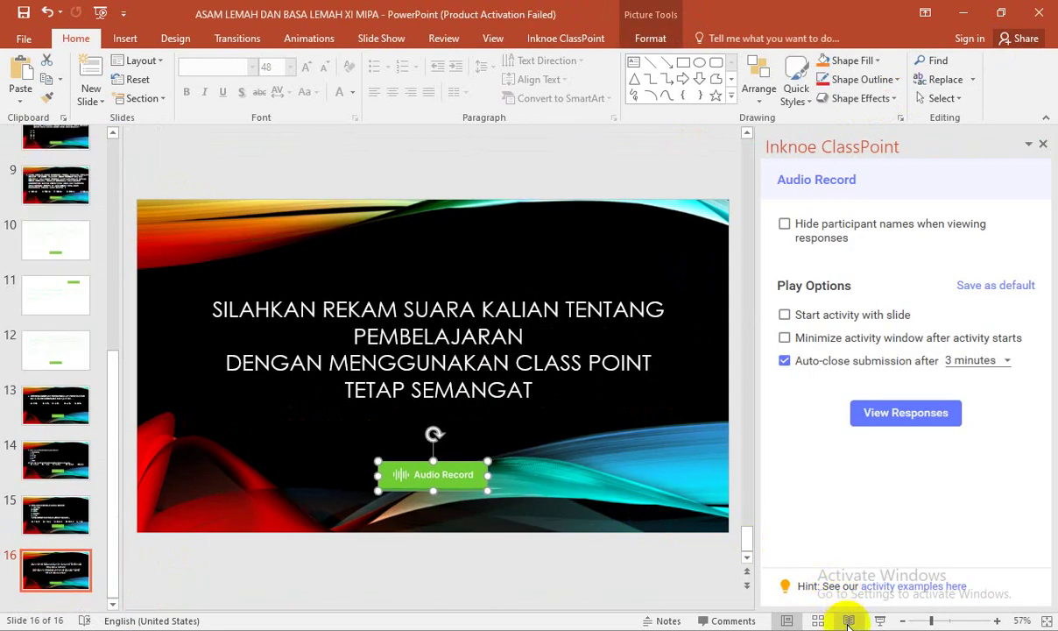
pyautogui.click(847, 620)
pyautogui.click(635, 341)
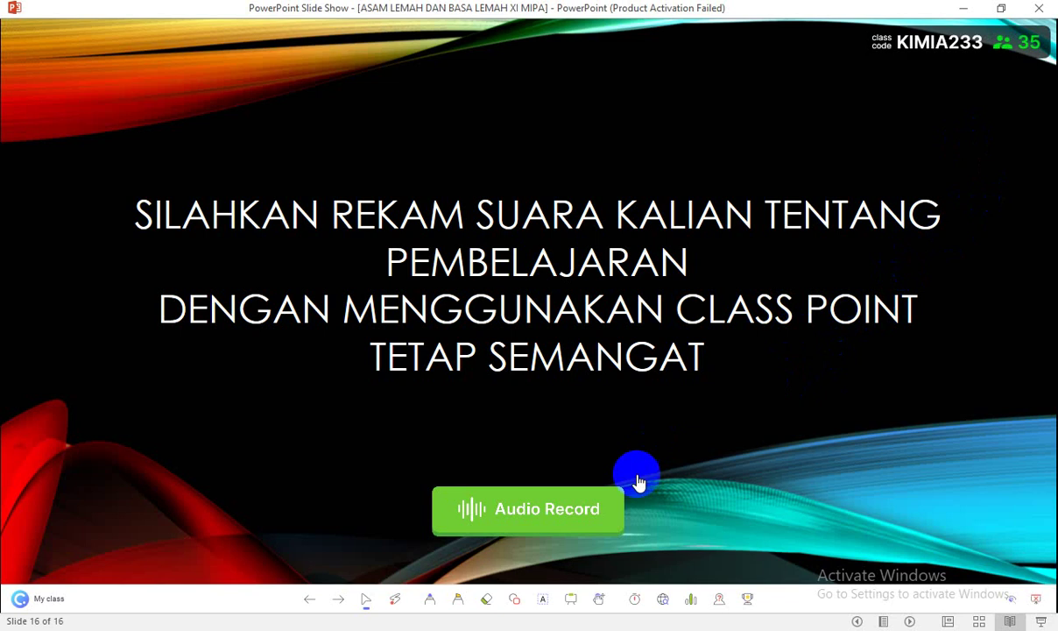
# - Reopen the Audio Record responses, browse the submissions and play the 19-second recording
pyautogui.click(584, 524)
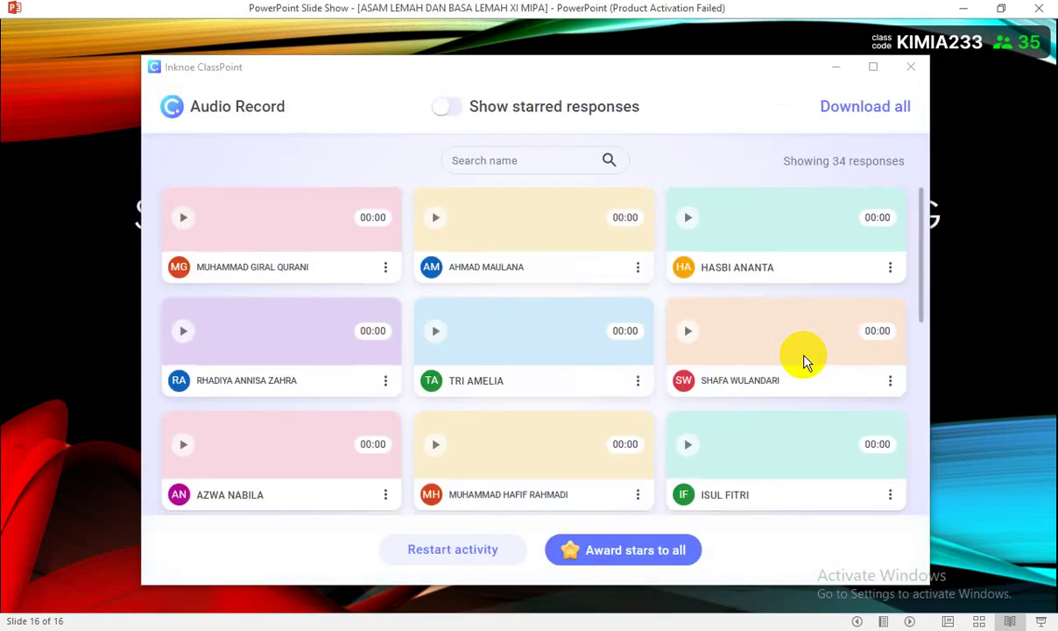
pyautogui.scroll(-2, 804, 355)
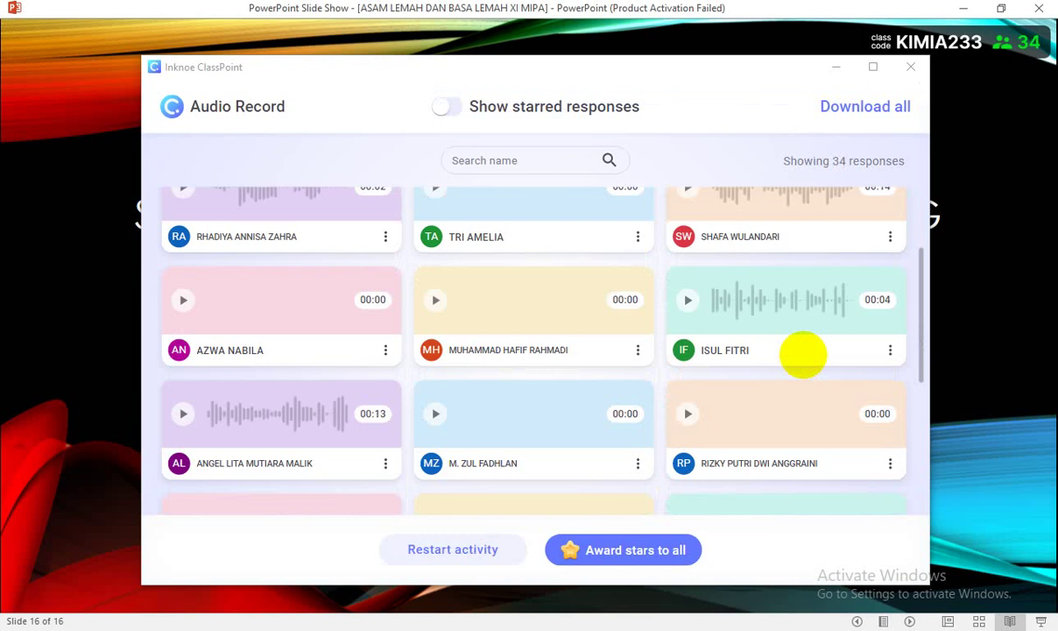
pyautogui.scroll(-4, 804, 355)
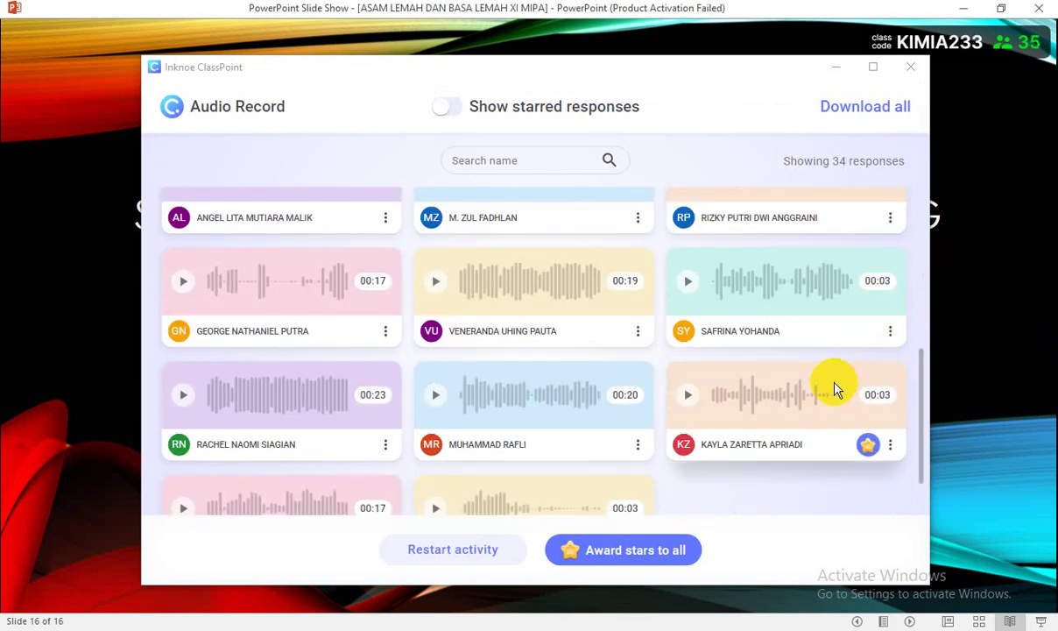
pyautogui.scroll(1, 834, 390)
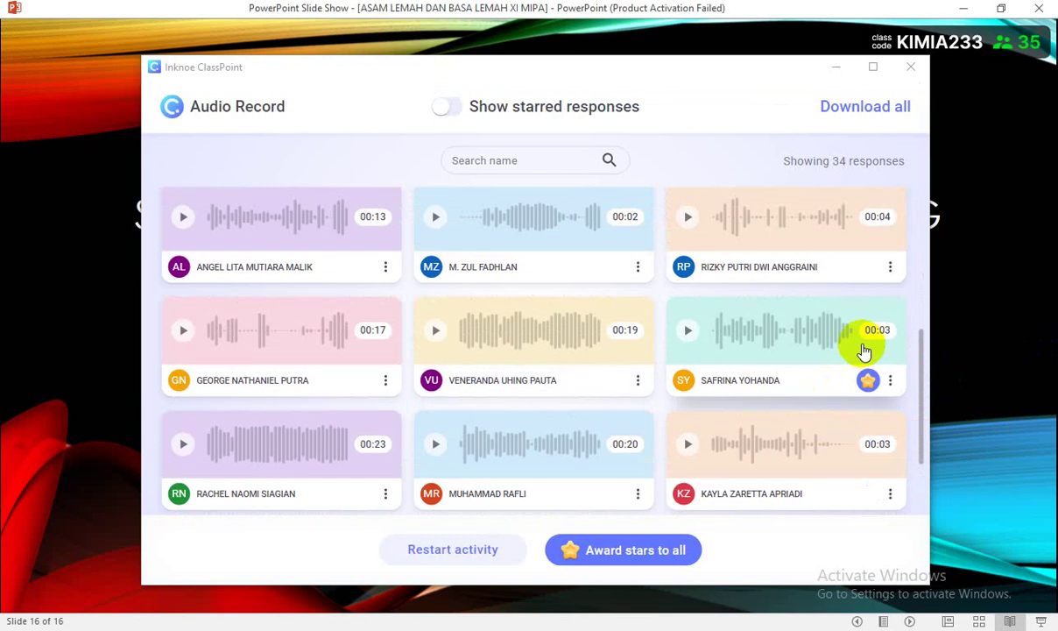
pyautogui.scroll(1, 863, 350)
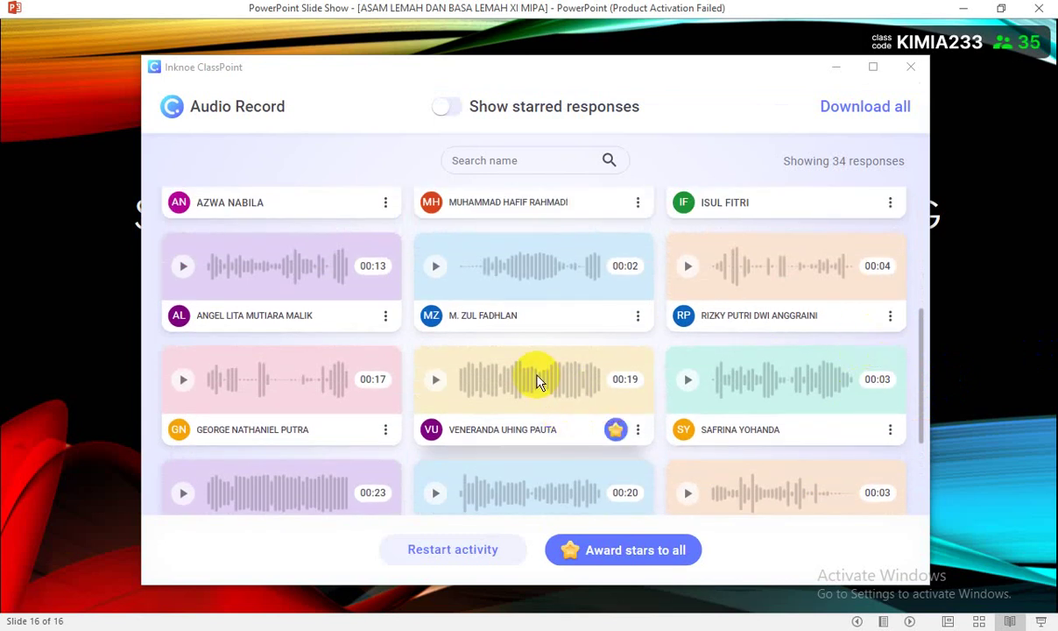
pyautogui.click(434, 378)
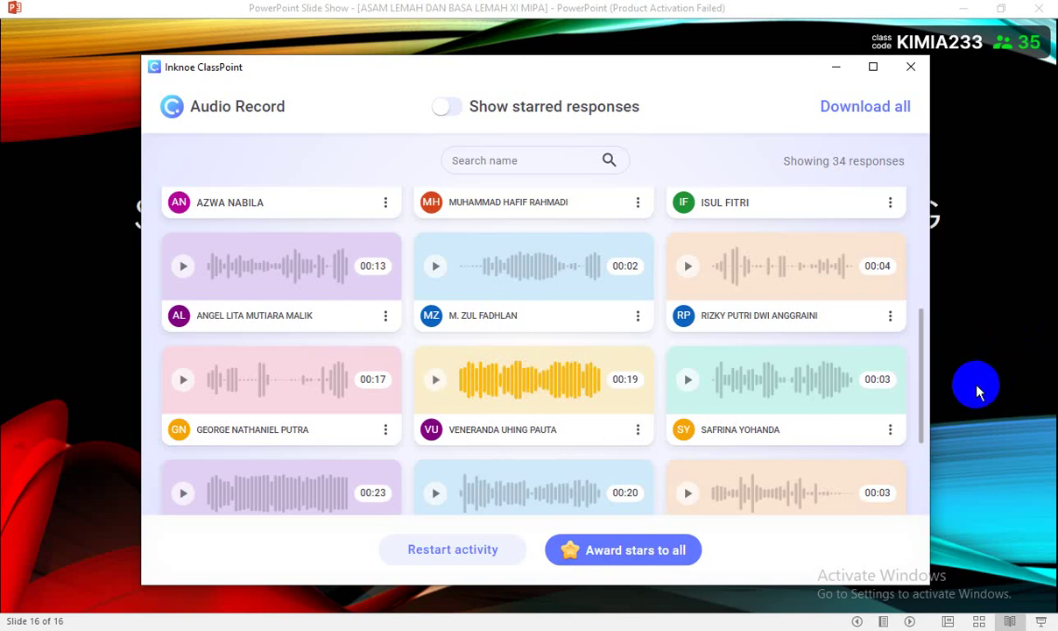
# - Leave the slide show, minimize the ClassPoint window and resume slide 16 in reading view
pyautogui.press('Right')
pyautogui.click(921, 403)
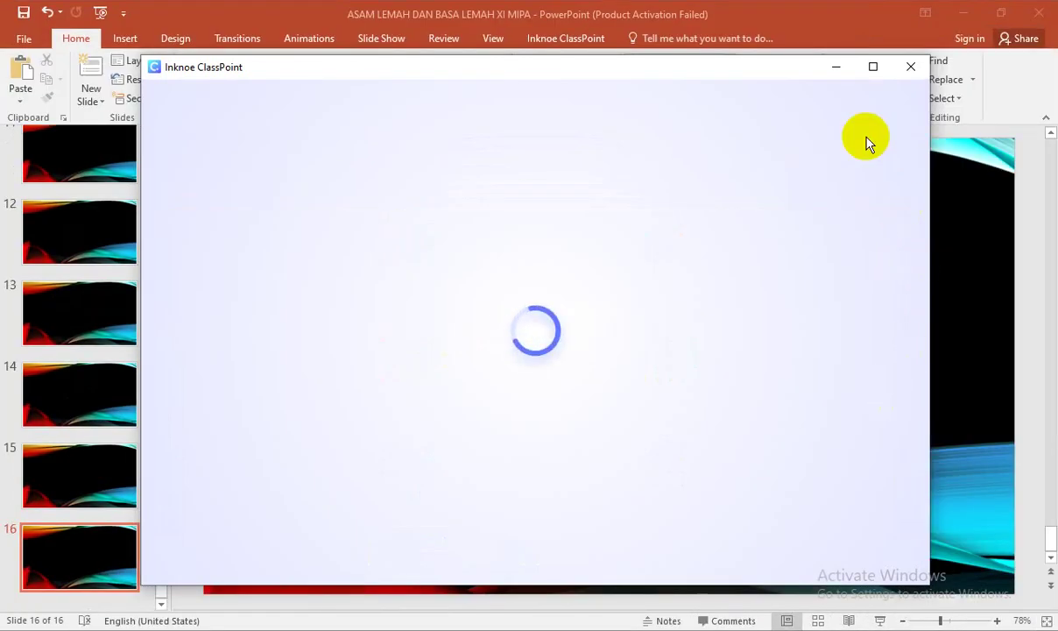
pyautogui.click(836, 67)
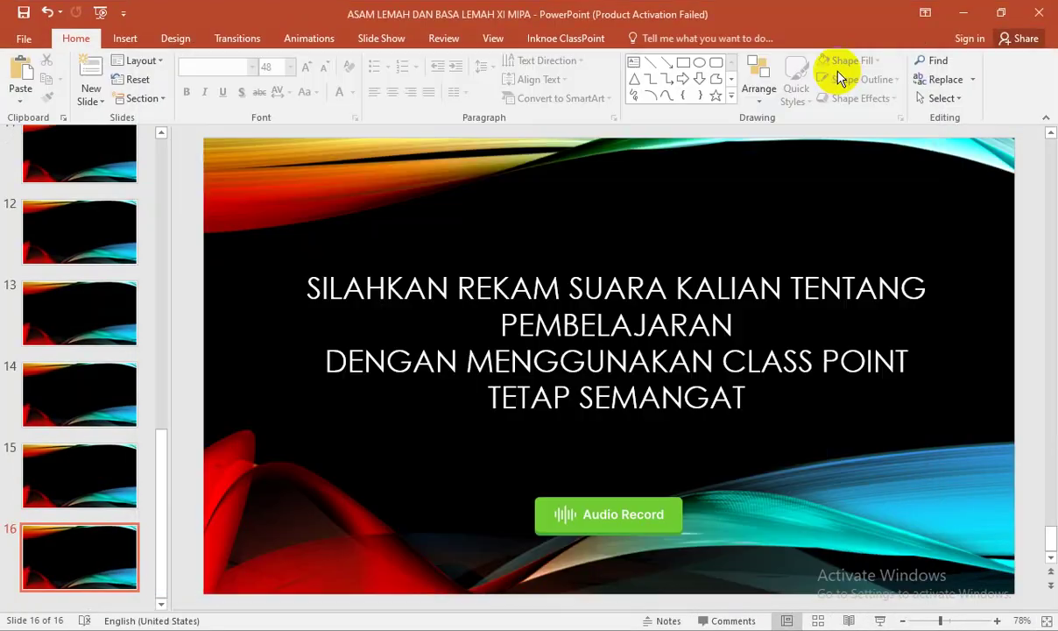
pyautogui.click(659, 521)
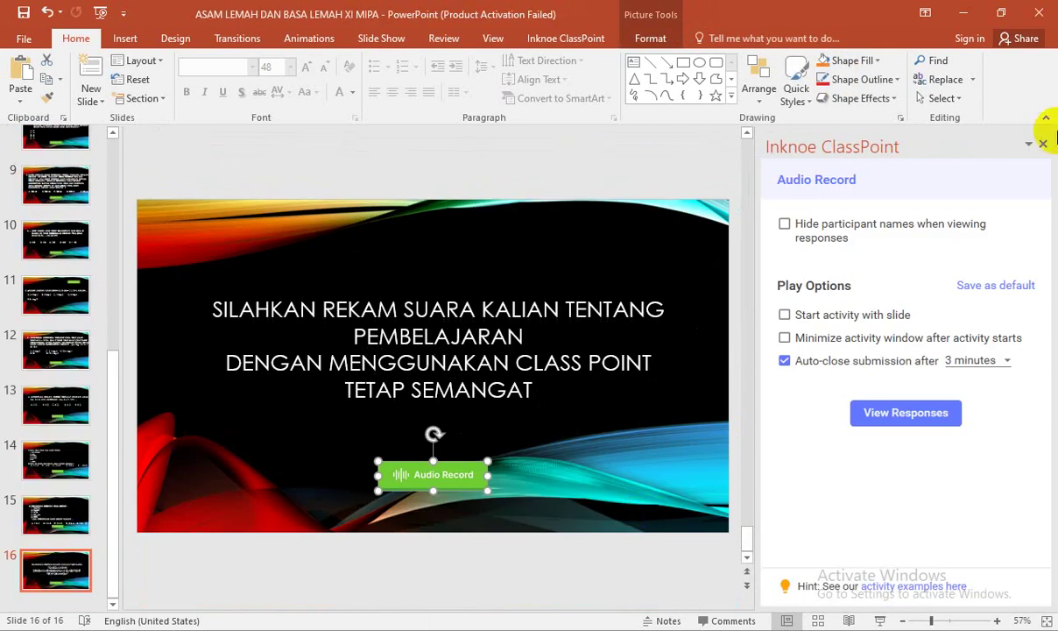
pyautogui.click(851, 620)
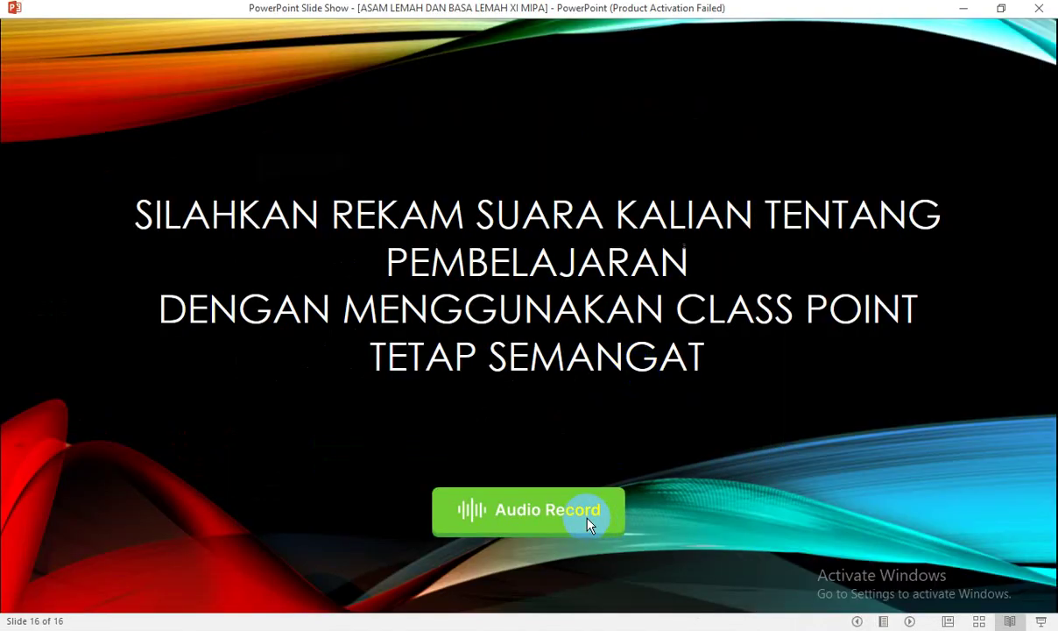
# - Open the Audio Record responses on slide 16 and award three stars to all respondents
pyautogui.click(588, 523)
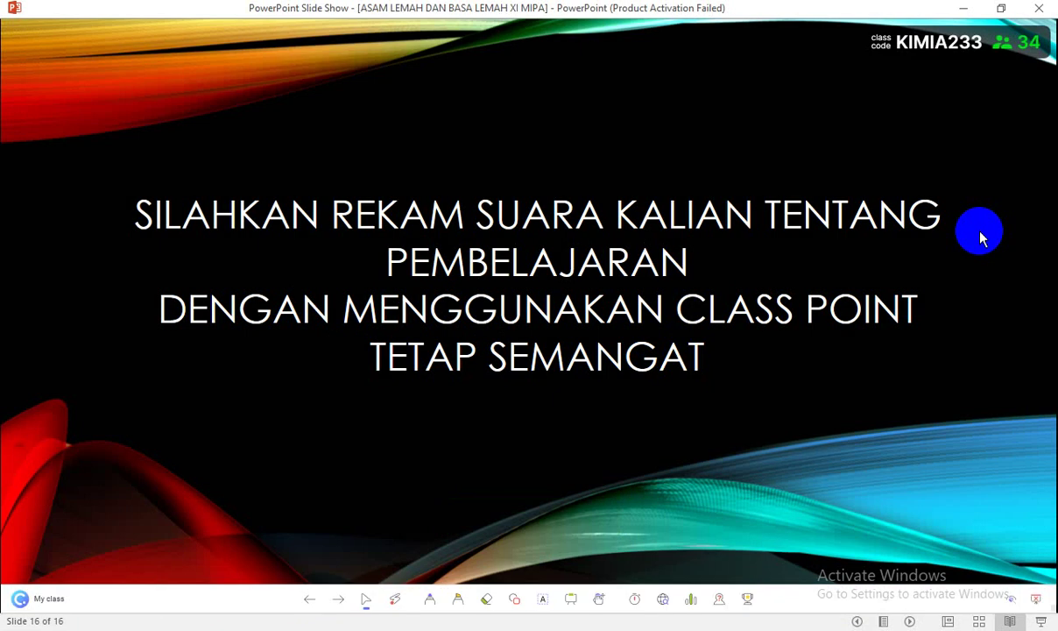
pyautogui.click(604, 511)
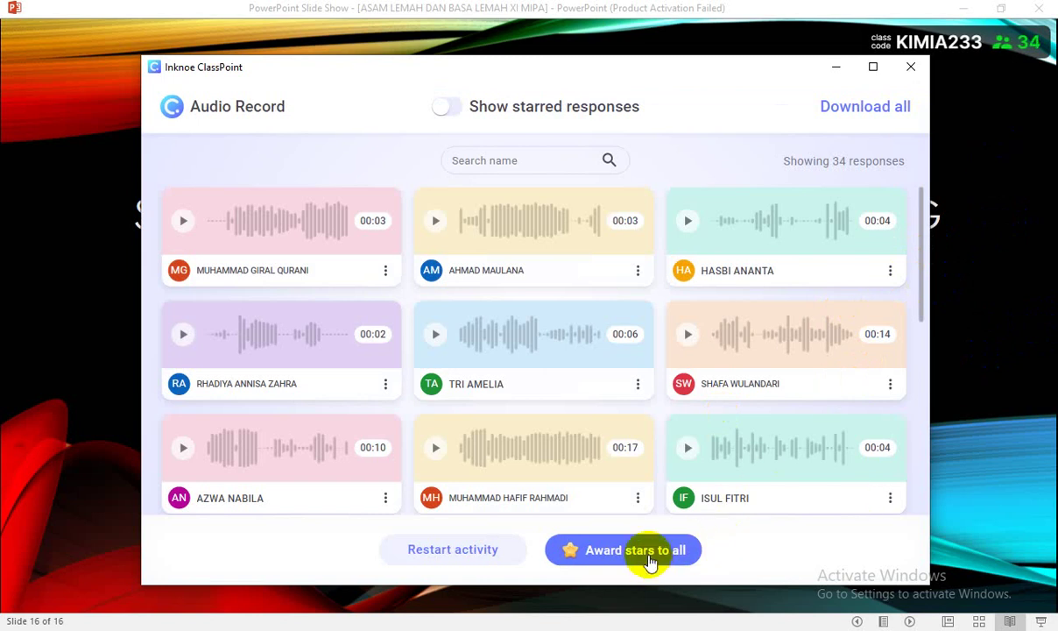
pyautogui.click(994, 313)
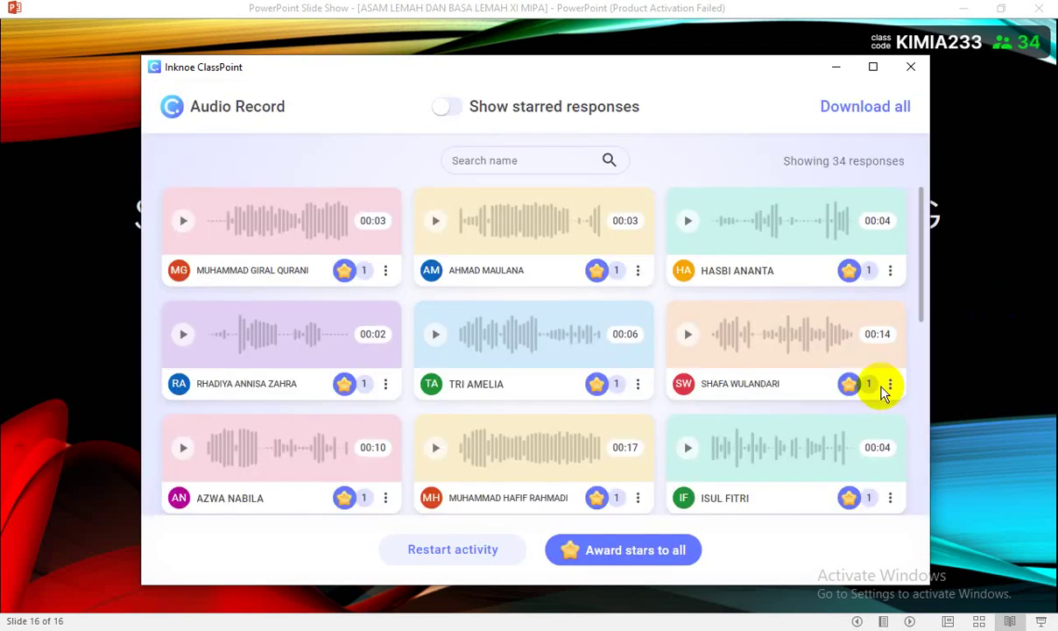
pyautogui.click(644, 552)
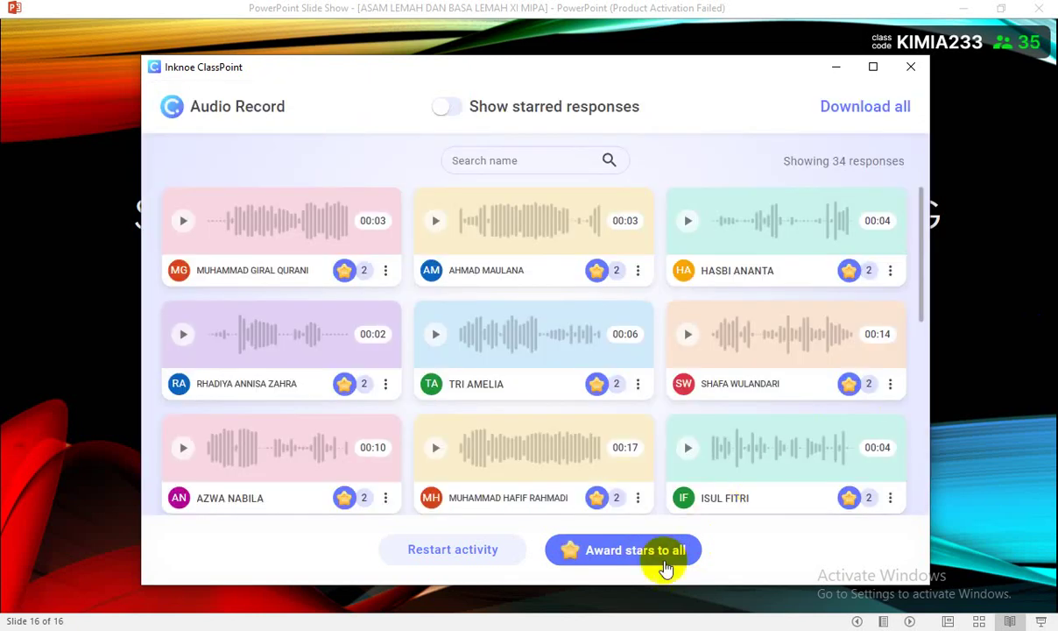
pyautogui.click(652, 553)
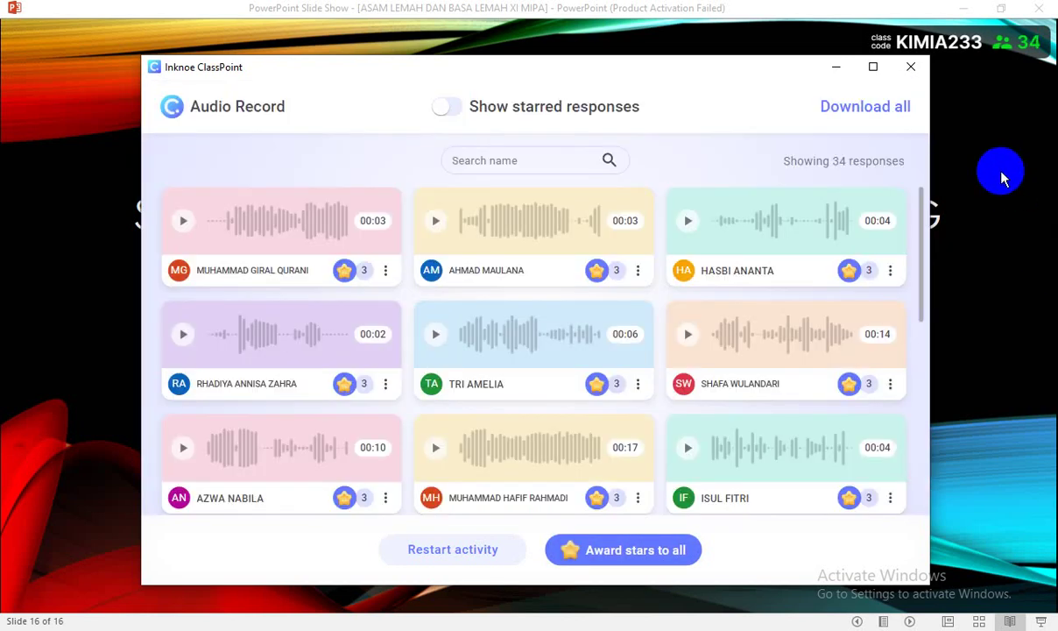
# - Open the XI MIPA-3 participant list and review each student's level and star total
pyautogui.click(1029, 53)
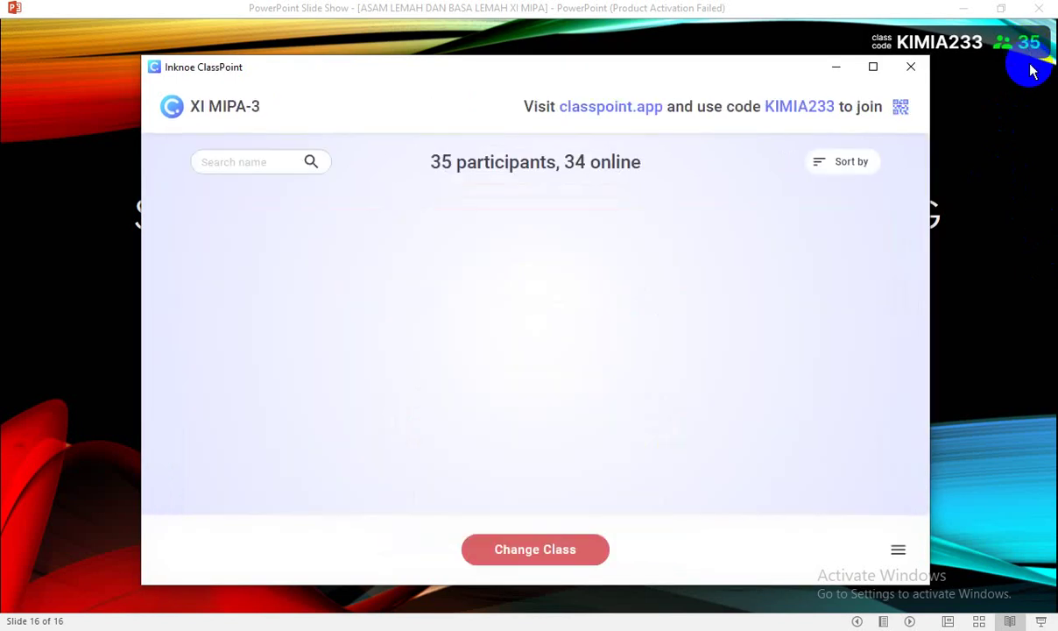
pyautogui.moveTo(484, 308)
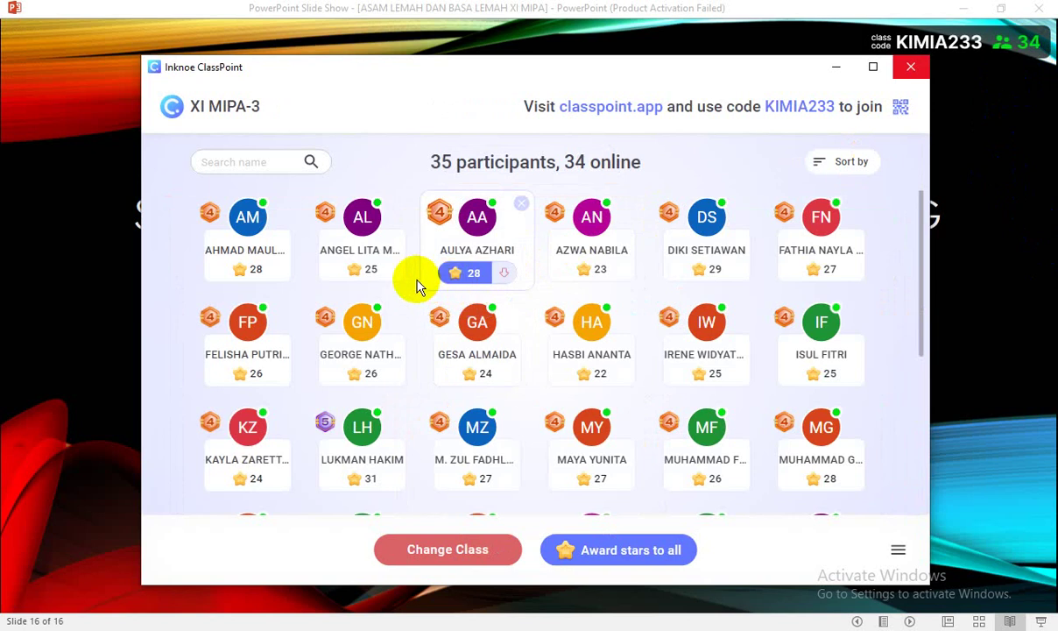
pyautogui.moveTo(450, 295)
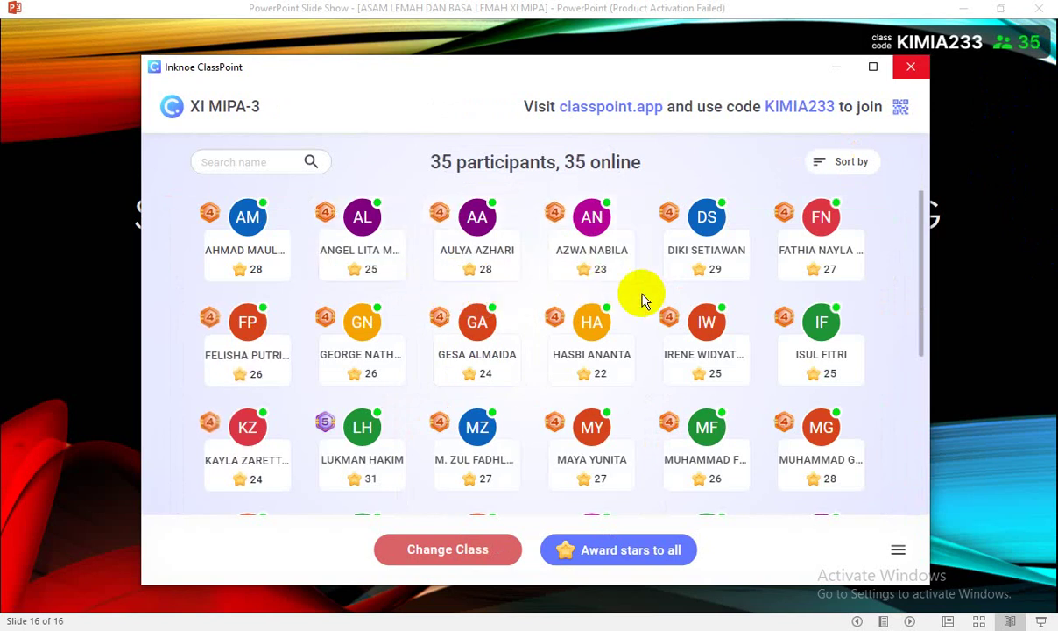
pyautogui.moveTo(666, 296)
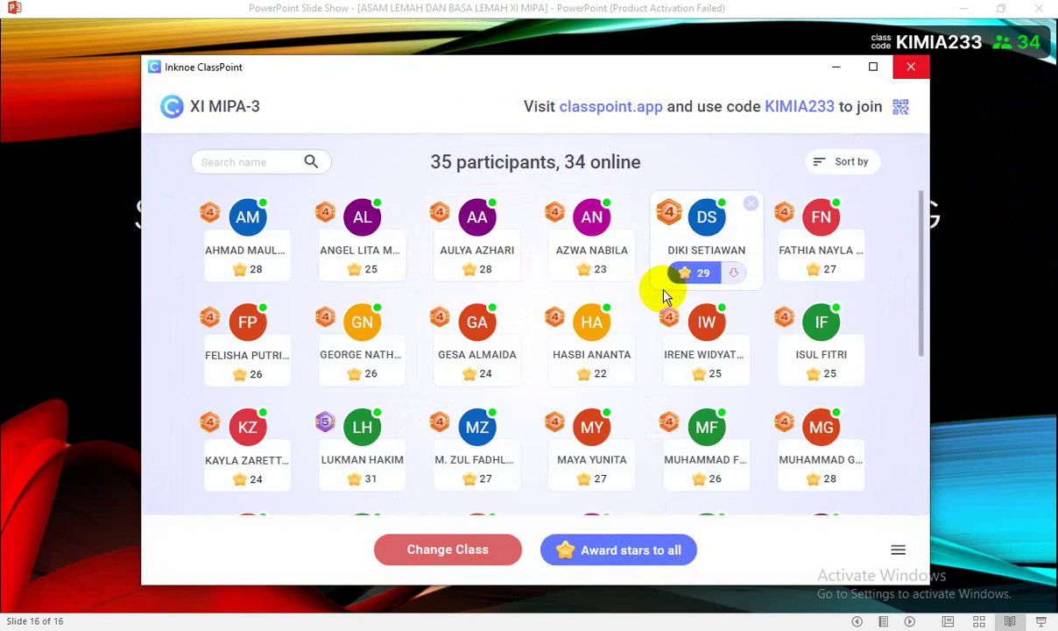